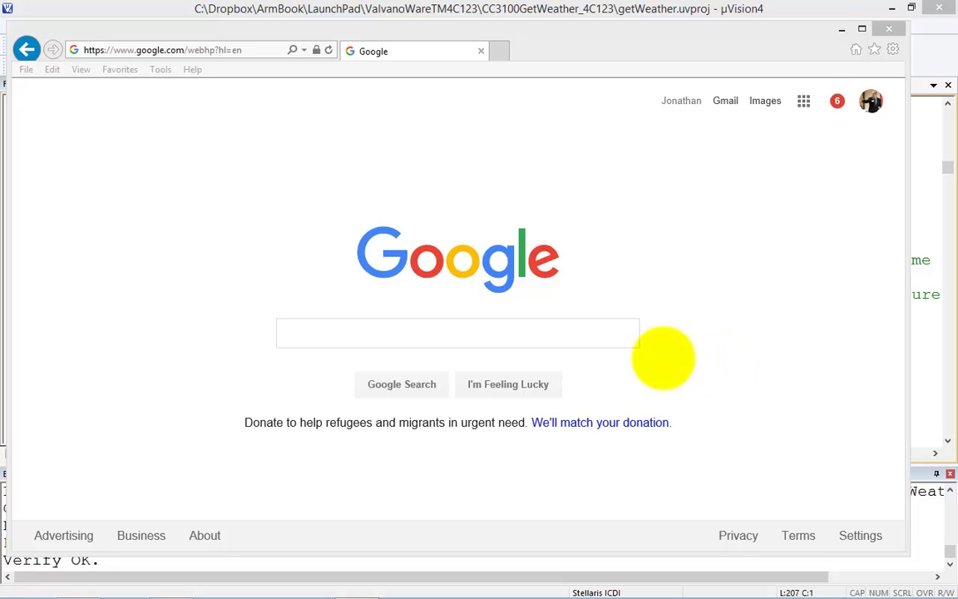
# Step: Search Google for 'virtual router manager' and open the Virtual Router CodePlex result
pyautogui.click(448, 333)
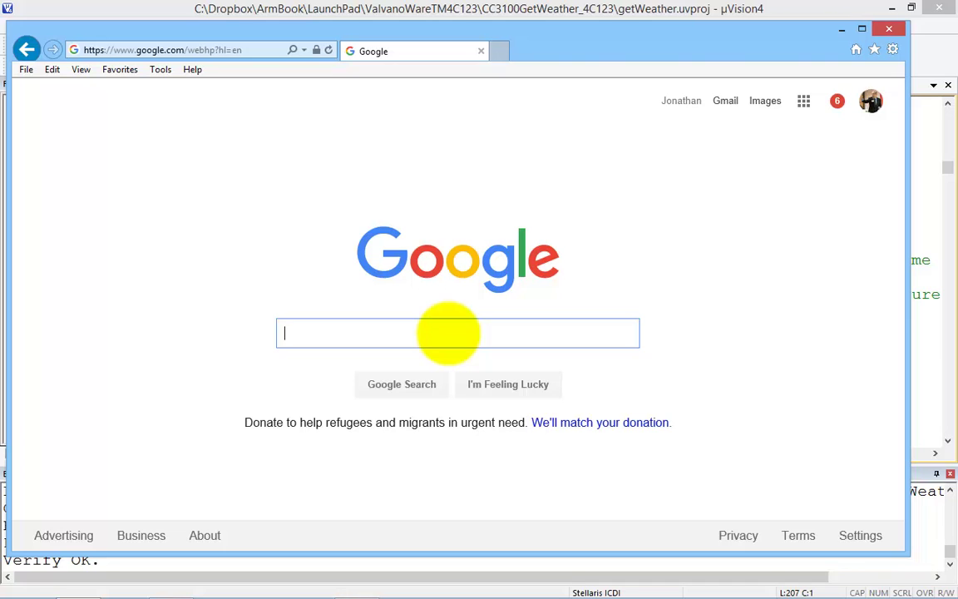
pyautogui.write('virtual router manager')
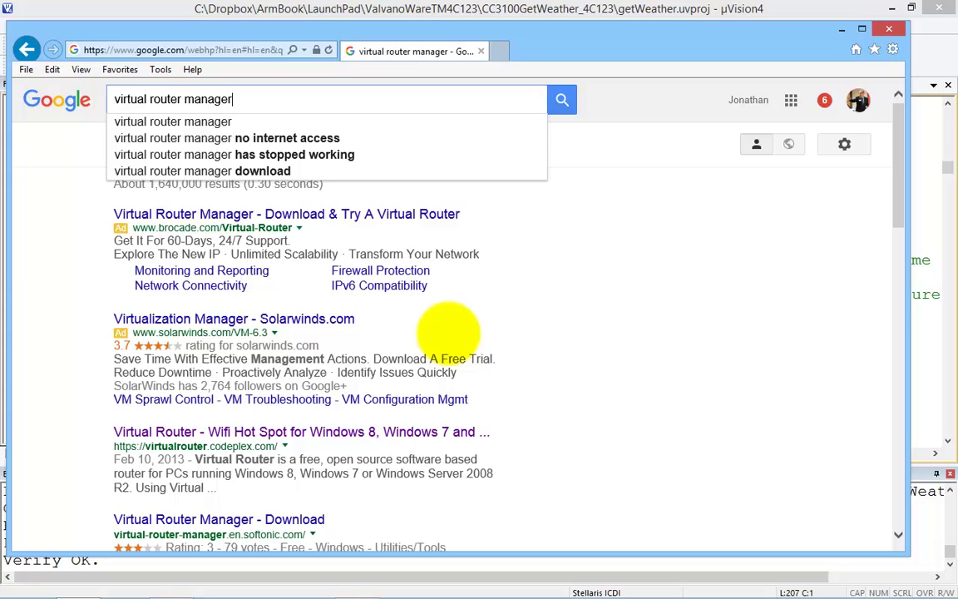
pyautogui.click(449, 333)
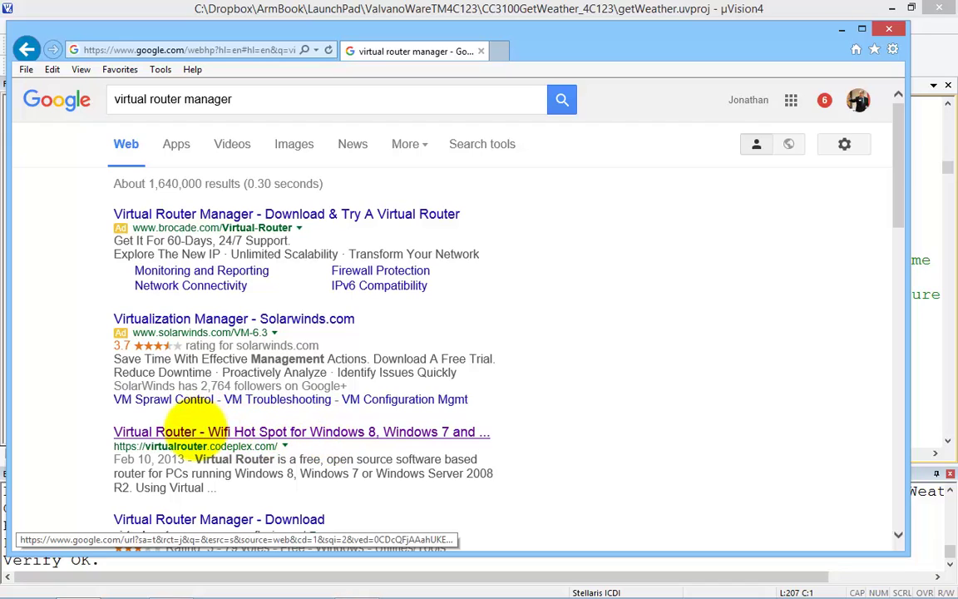
pyautogui.click(192, 428)
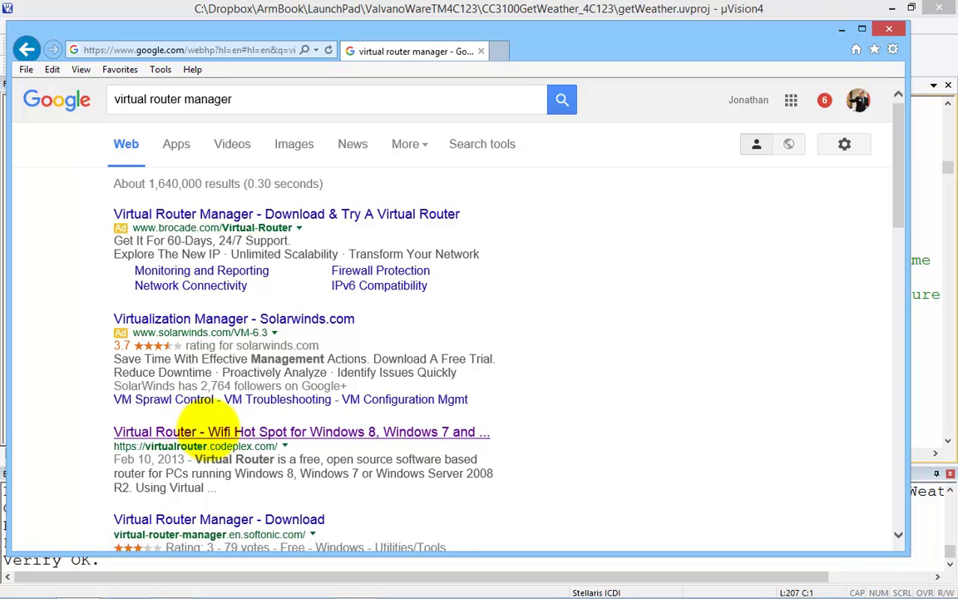
# Step: Read the Virtual Router project page, highlight 'WPA2 Encryption', and download VirtualRouterInstaller.msi
pyautogui.click(223, 432)
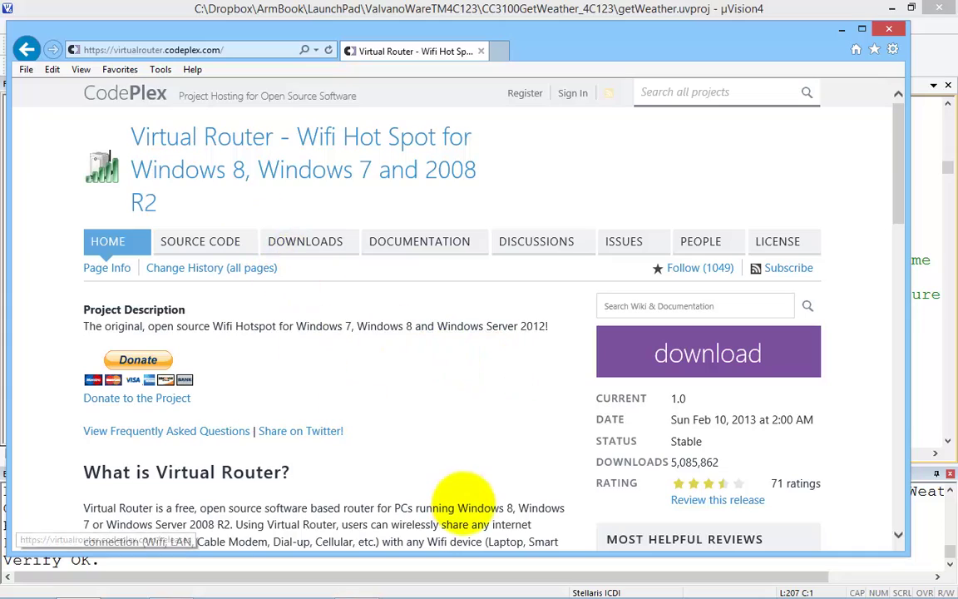
pyautogui.scroll(-8, 457, 503)
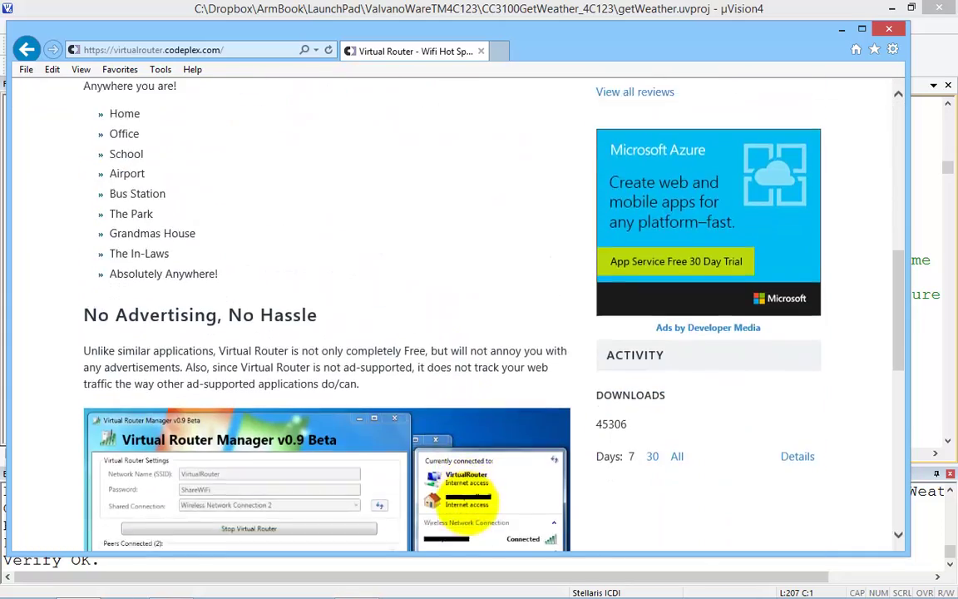
pyautogui.scroll(-7, 470, 499)
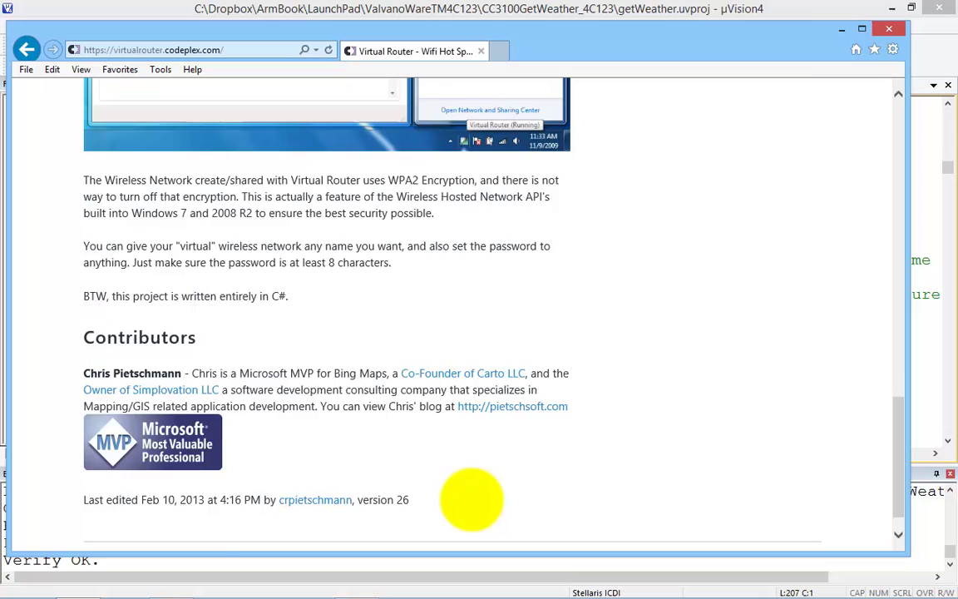
pyautogui.scroll(2, 472, 499)
pyautogui.moveTo(388, 376); pyautogui.dragTo(475, 376)
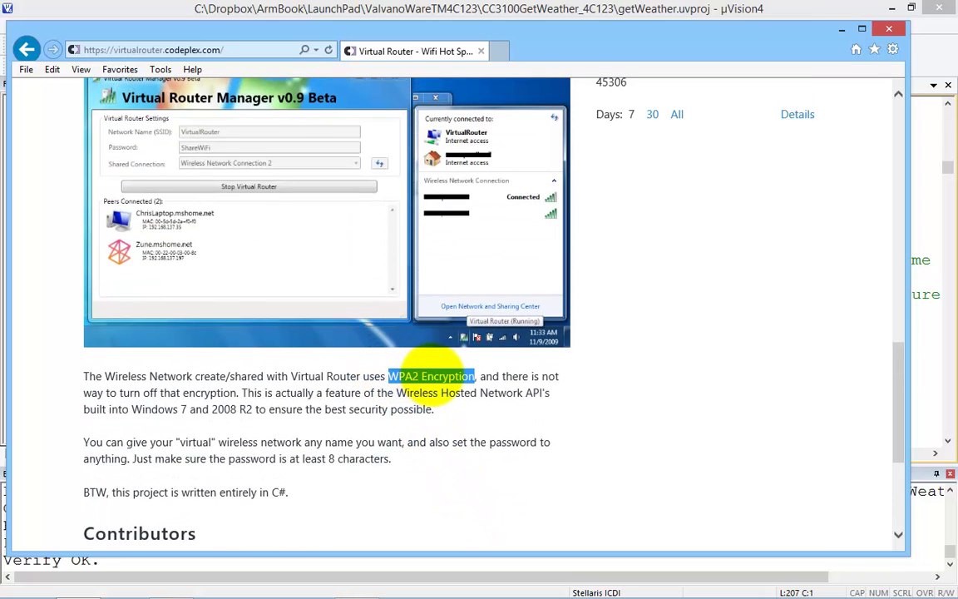
pyautogui.scroll(3, 434, 374)
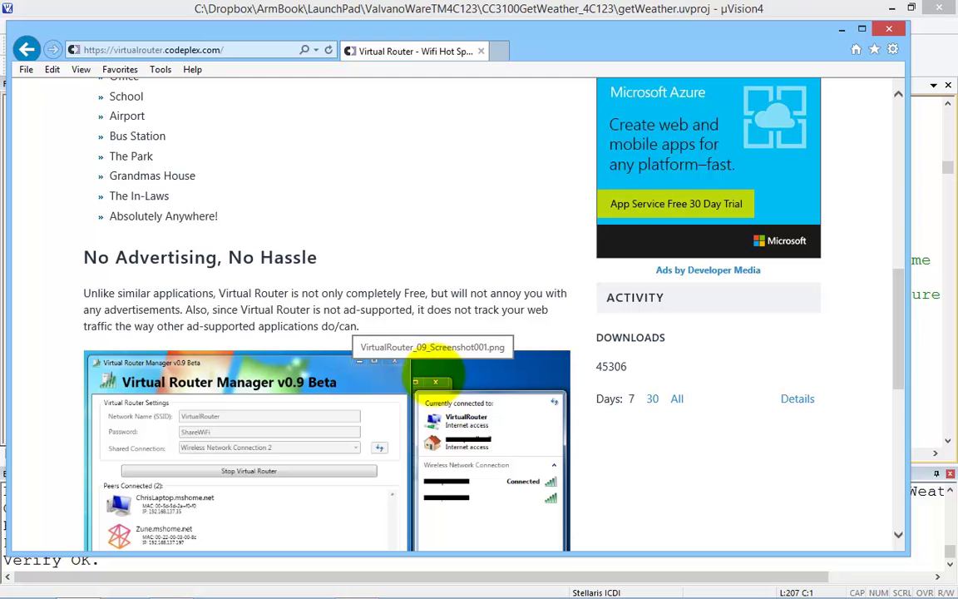
pyautogui.scroll(7, 433, 368)
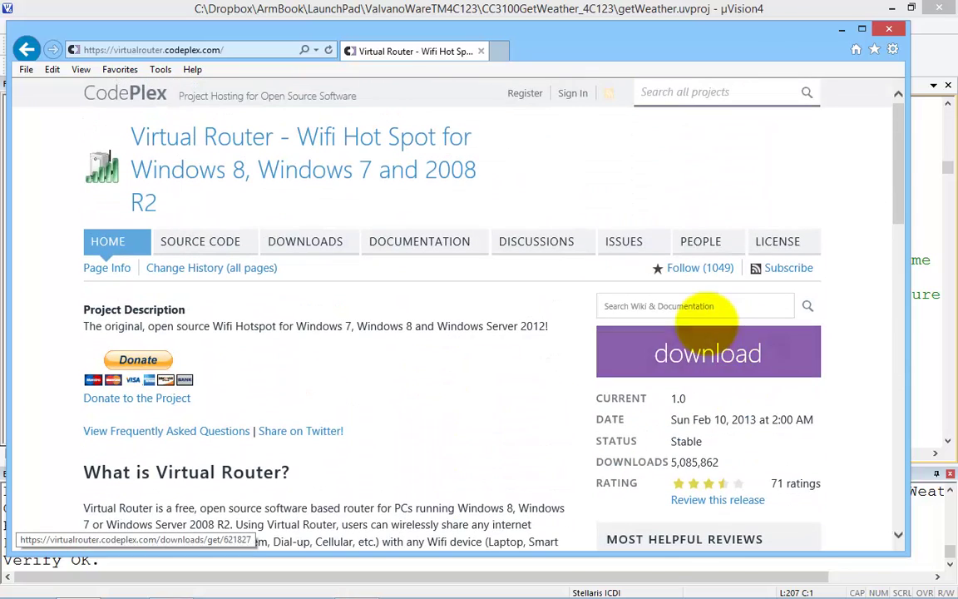
pyautogui.click(709, 351)
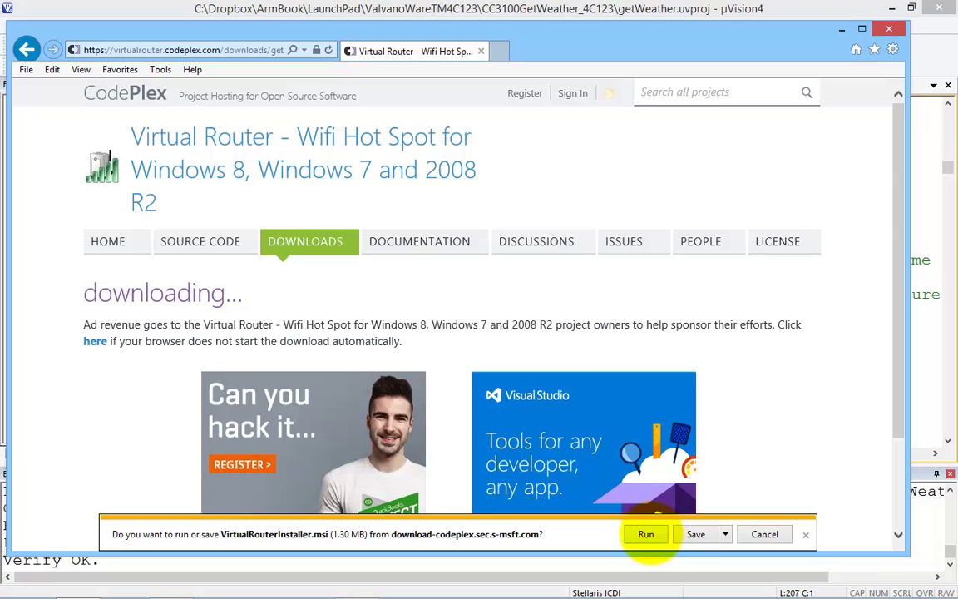
# Step: Run VirtualRouterInstaller.msi and install Virtual Router v1.0 to the default folder for everyone
pyautogui.click(646, 533)
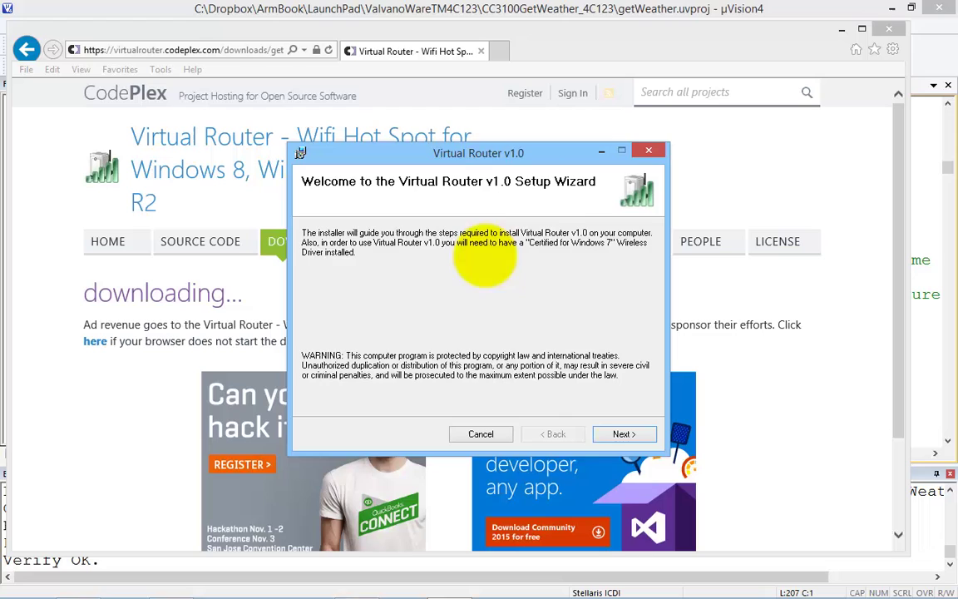
pyautogui.click(623, 431)
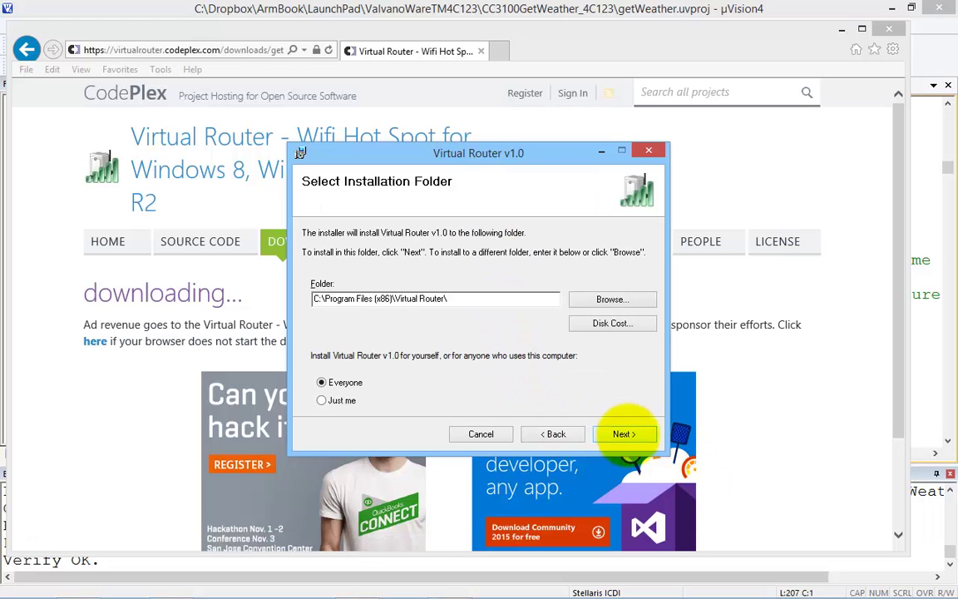
pyautogui.click(624, 432)
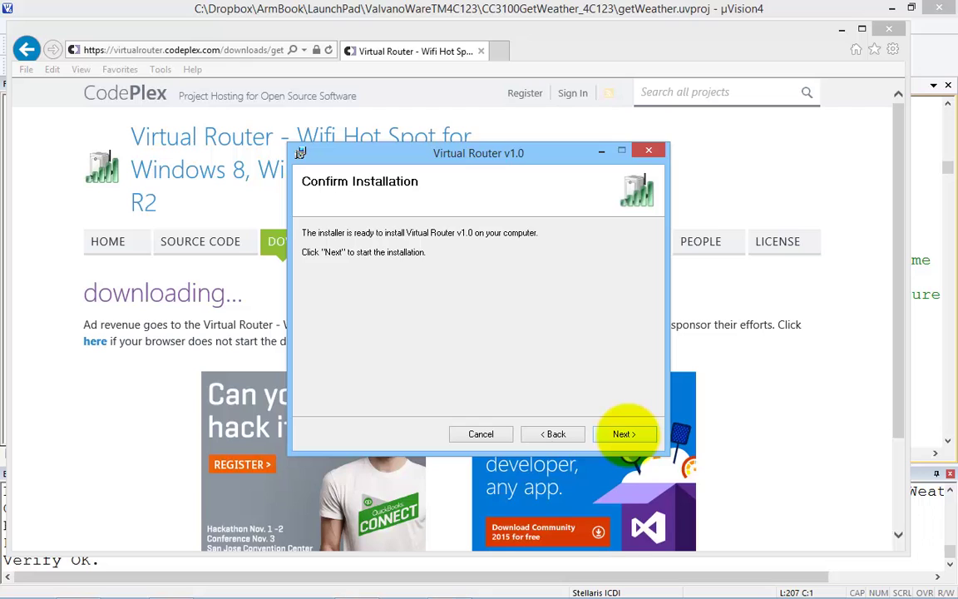
pyautogui.click(623, 432)
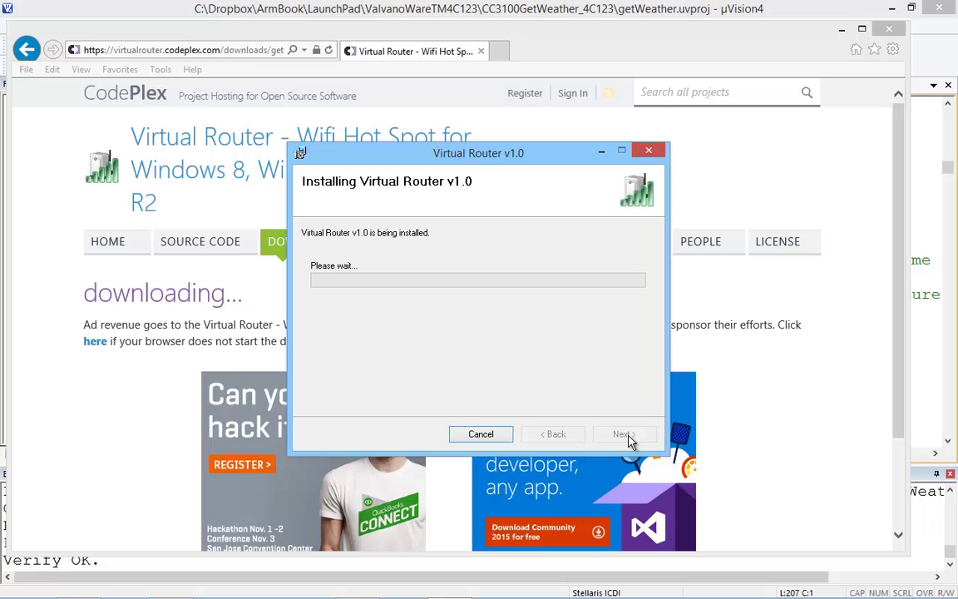
pyautogui.click(627, 436)
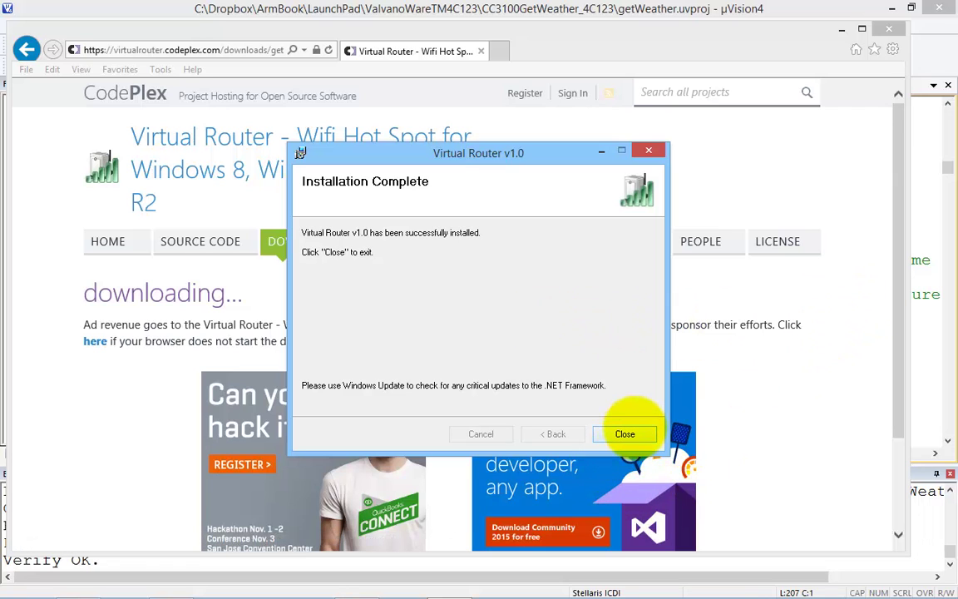
pyautogui.click(624, 433)
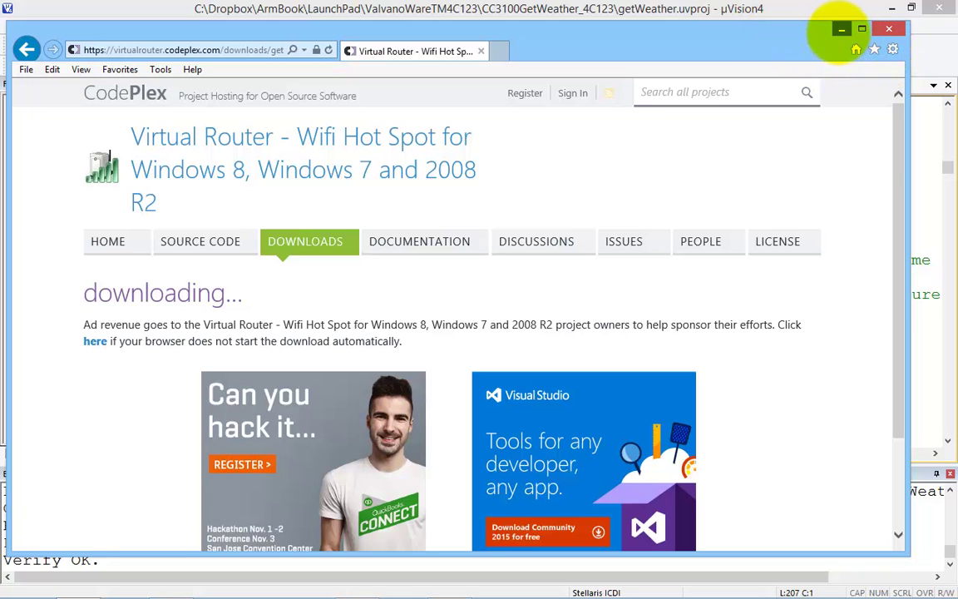
# Step: In Virtual Router Manager, rename the network to 'ValvanoAP' and enter a hotspot password
pyautogui.click(840, 30)
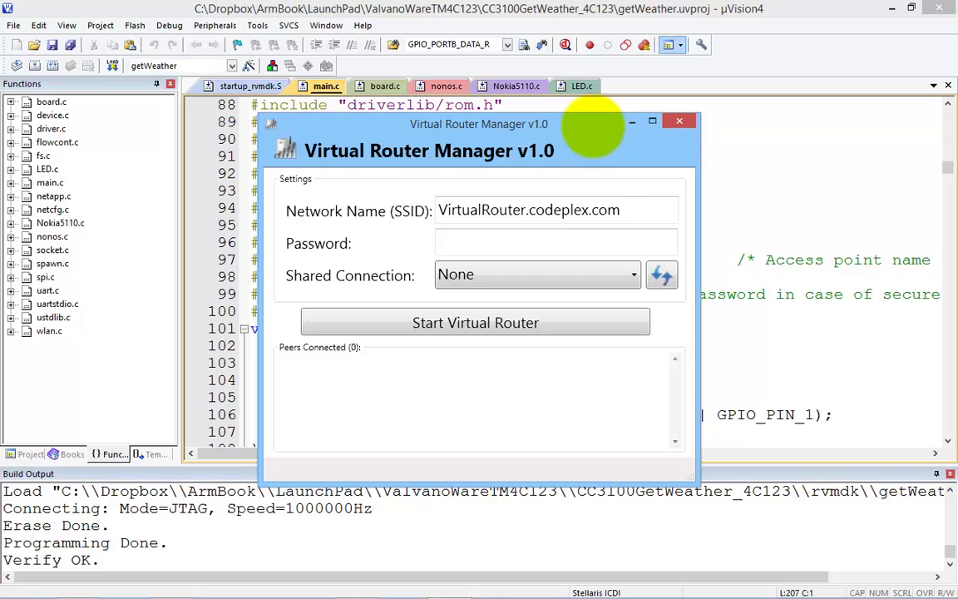
pyautogui.moveTo(619, 211); pyautogui.dragTo(527, 210)
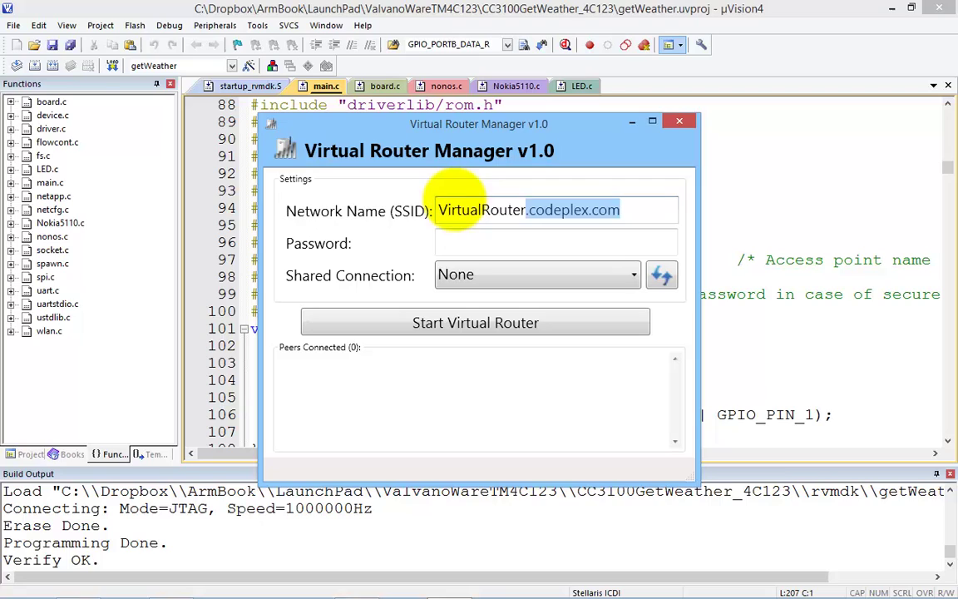
pyautogui.moveTo(456, 189); pyautogui.dragTo(398, 200)
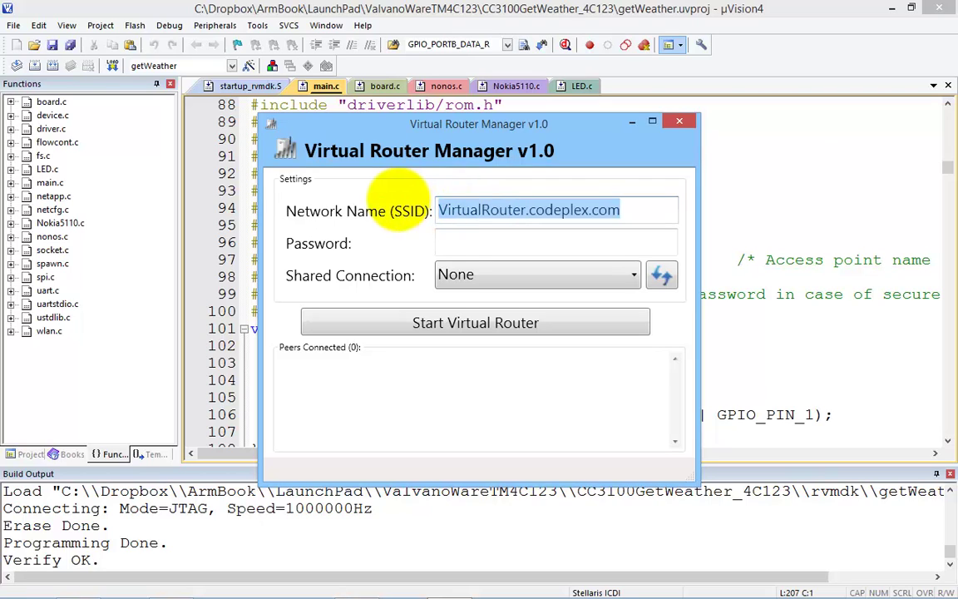
pyautogui.write('Valvan')
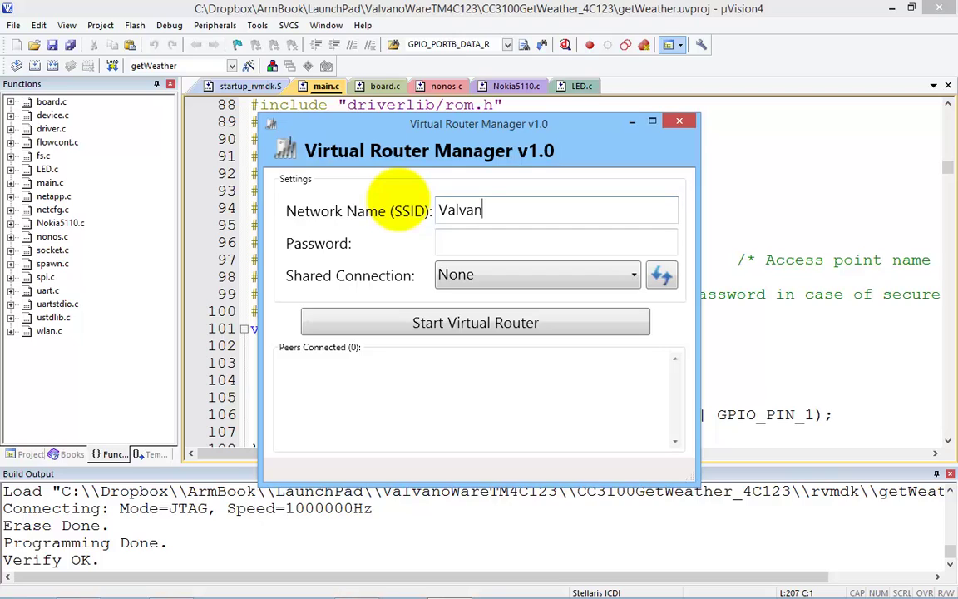
pyautogui.write('oAP')
pyautogui.click(471, 243)
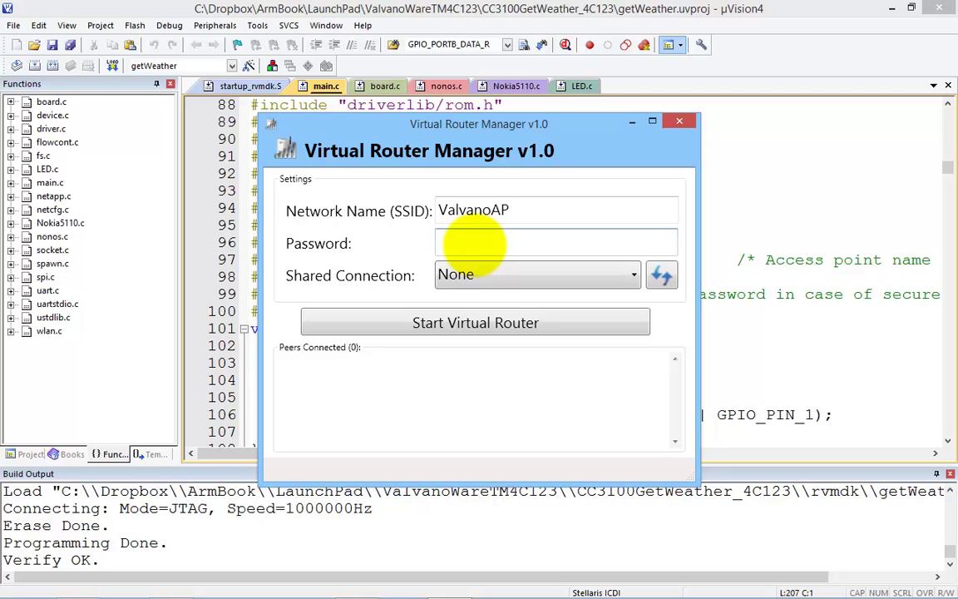
pyautogui.write('12345678')
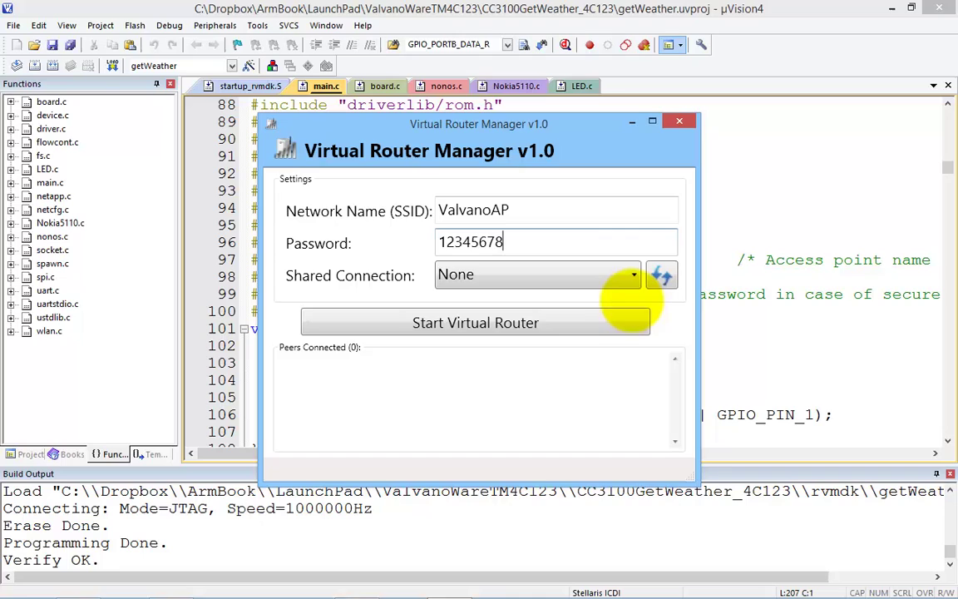
# Step: Choose Wi-Fi as the shared connection and start the virtual router
pyautogui.click(630, 274)
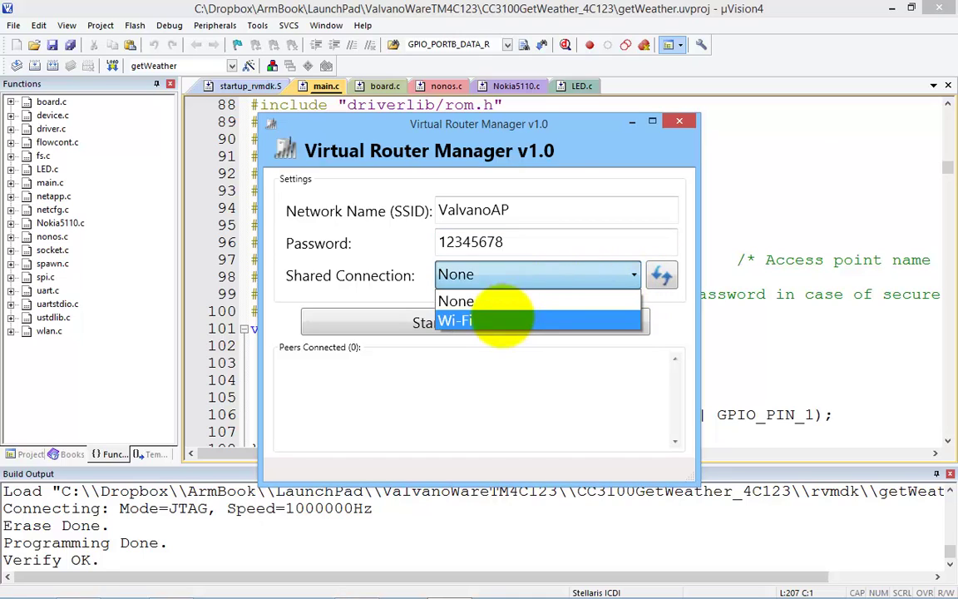
pyautogui.click(492, 321)
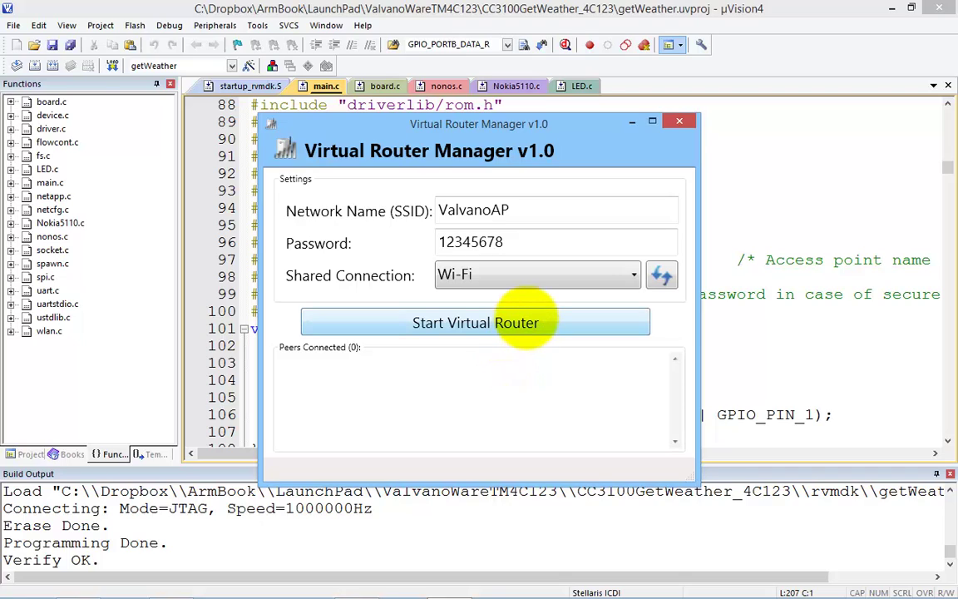
pyautogui.click(523, 321)
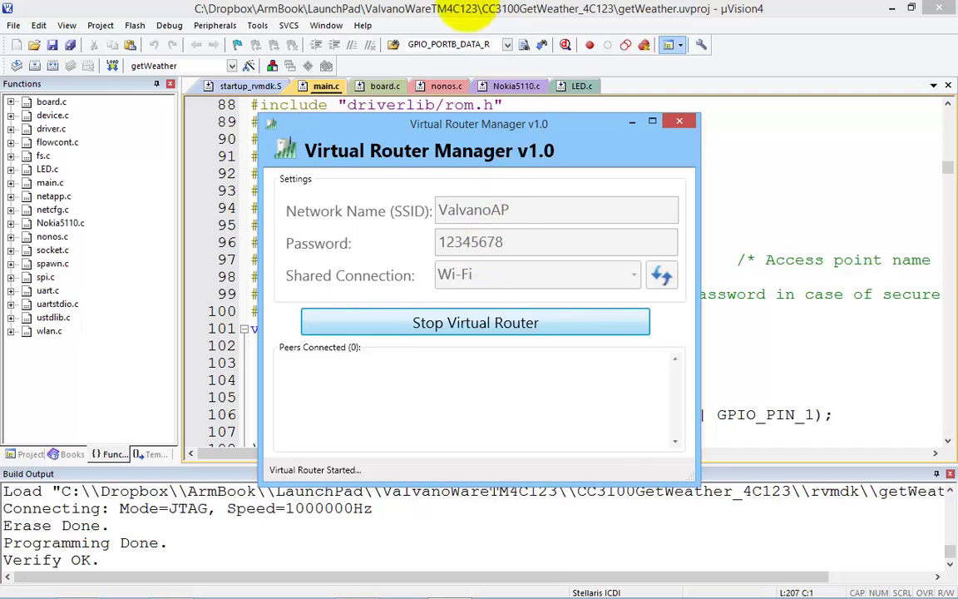
# Step: Change SSID_NAME on line 97 of getWeather to 'ValvanoAP'
pyautogui.click(456, 10)
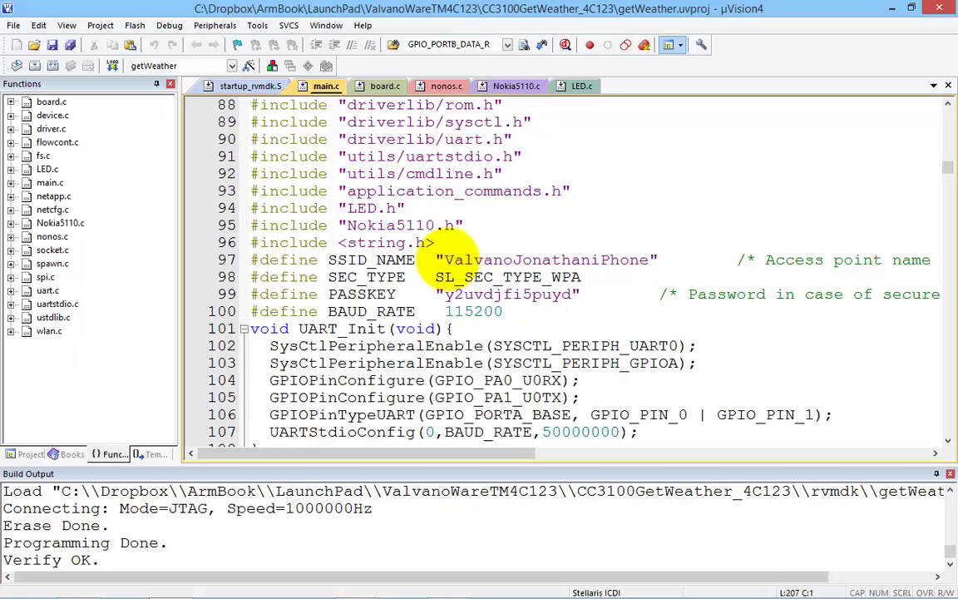
pyautogui.click(443, 259)
pyautogui.moveTo(448, 259); pyautogui.dragTo(647, 259)
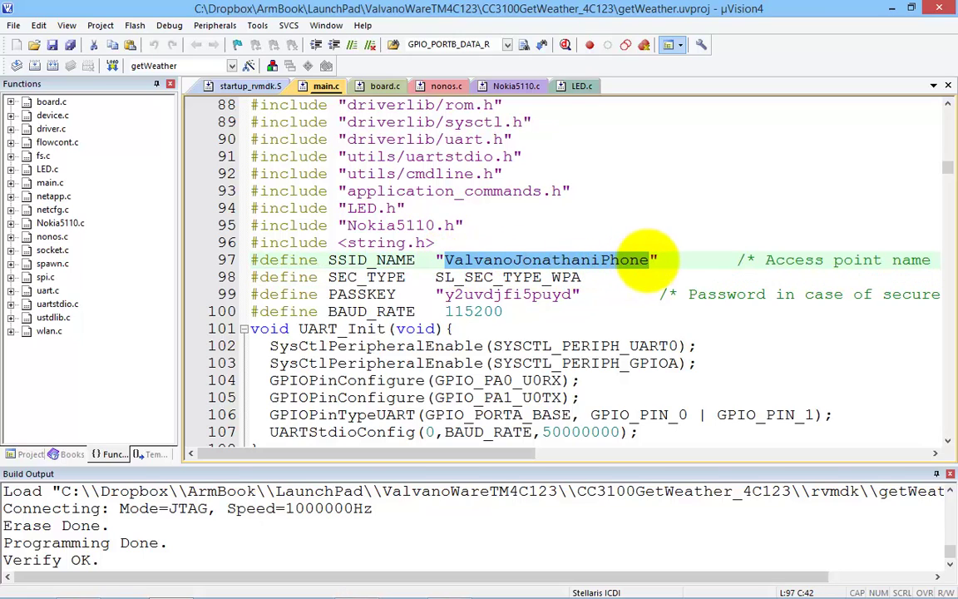
pyautogui.write('Valva')
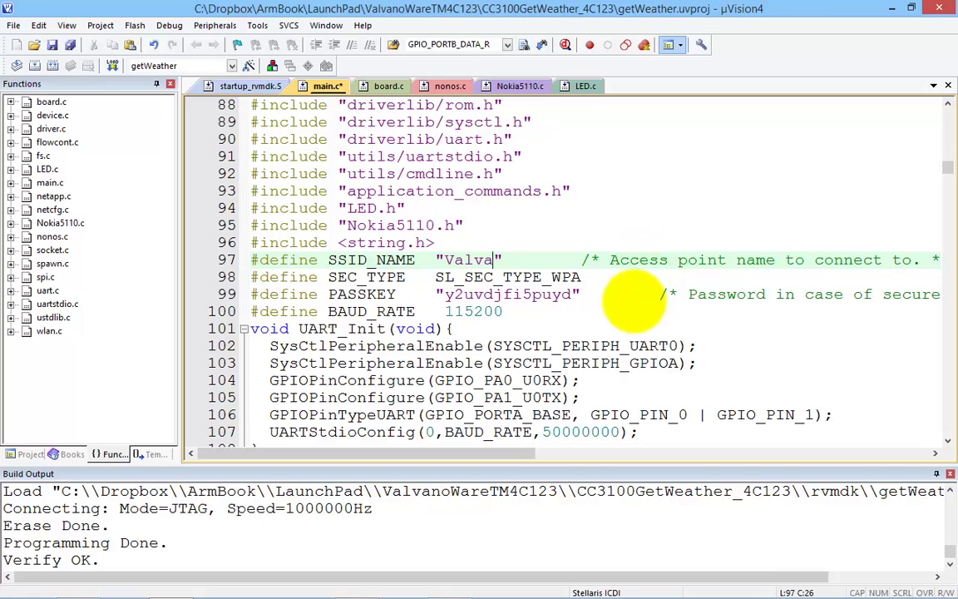
pyautogui.write('noA')
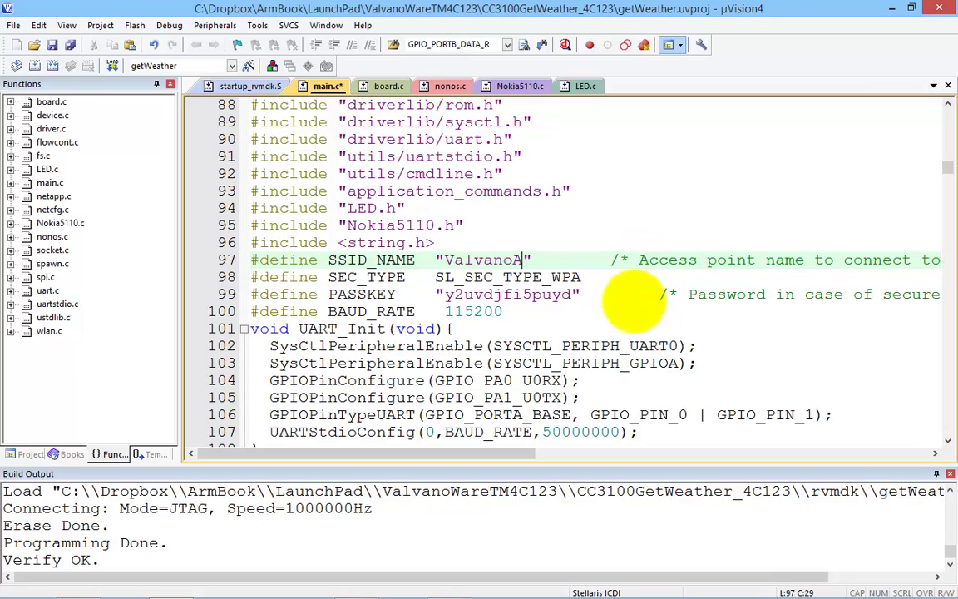
pyautogui.write('P')
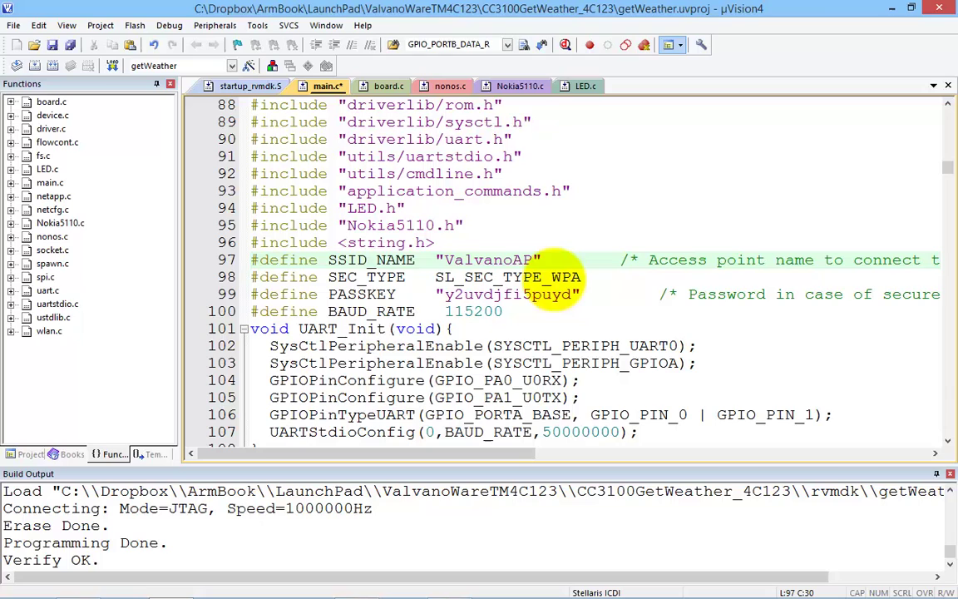
# Step: Replace the line 99 PASSKEY with the hotspot password, then rebuild and flash getWeather
pyautogui.doubleClick(550, 277)
pyautogui.click(472, 294)
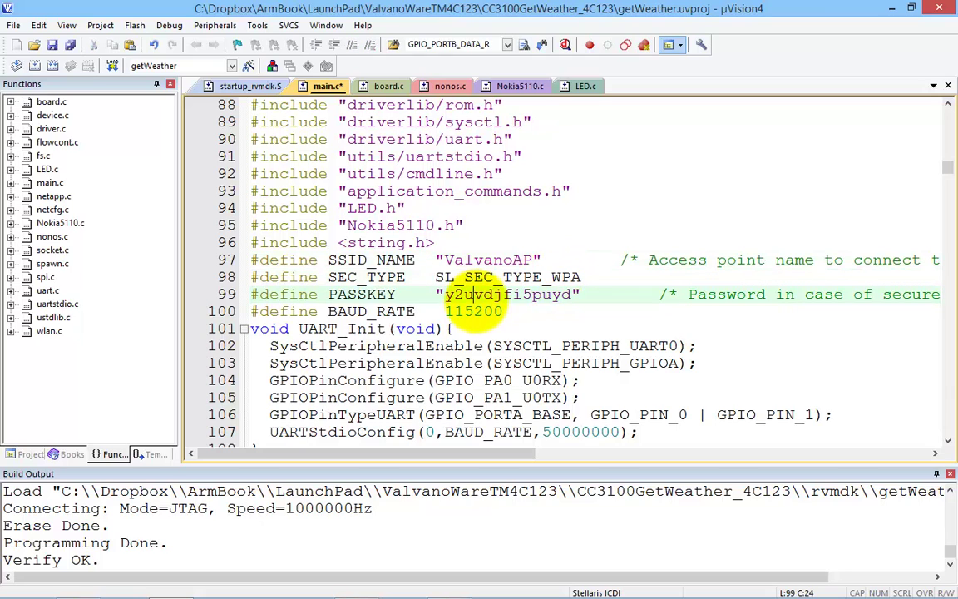
pyautogui.doubleClick(472, 296)
pyautogui.write('12')
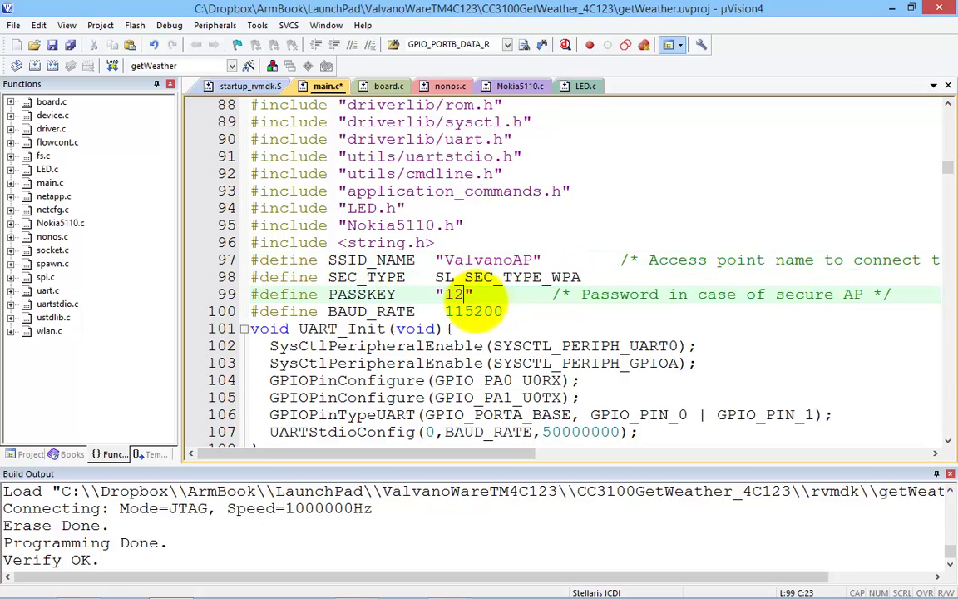
pyautogui.write('345678')
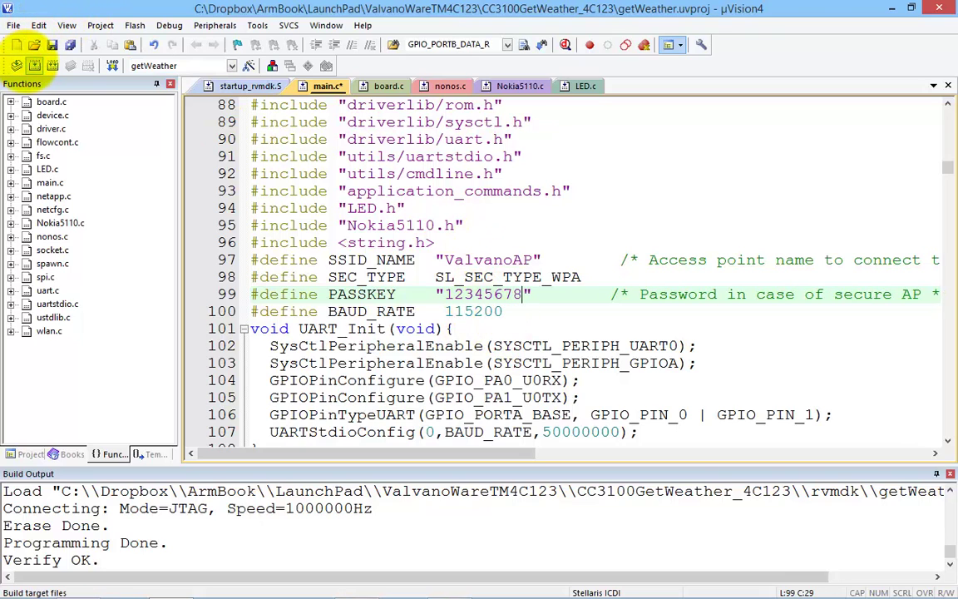
pyautogui.click(34, 66)
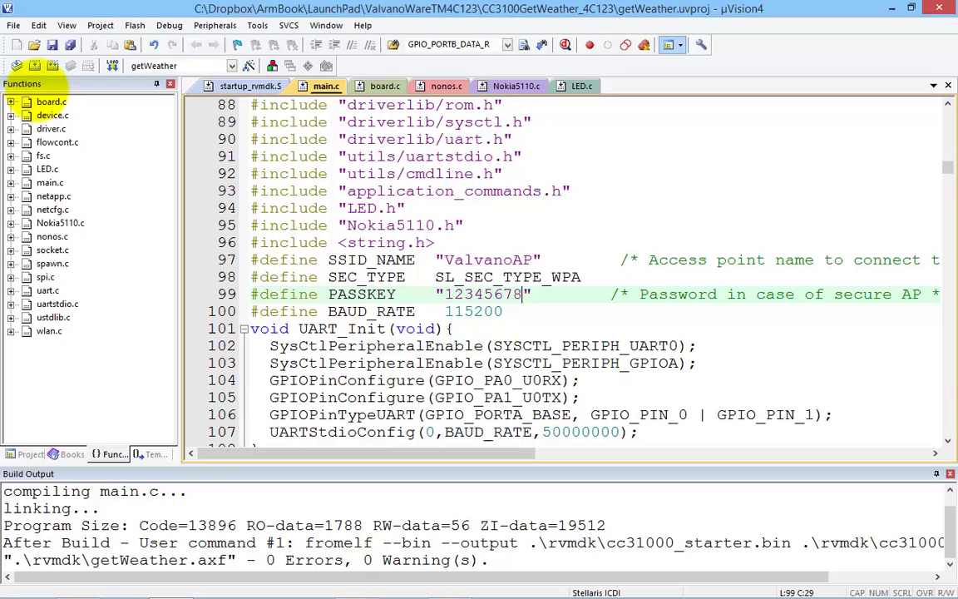
pyautogui.click(111, 65)
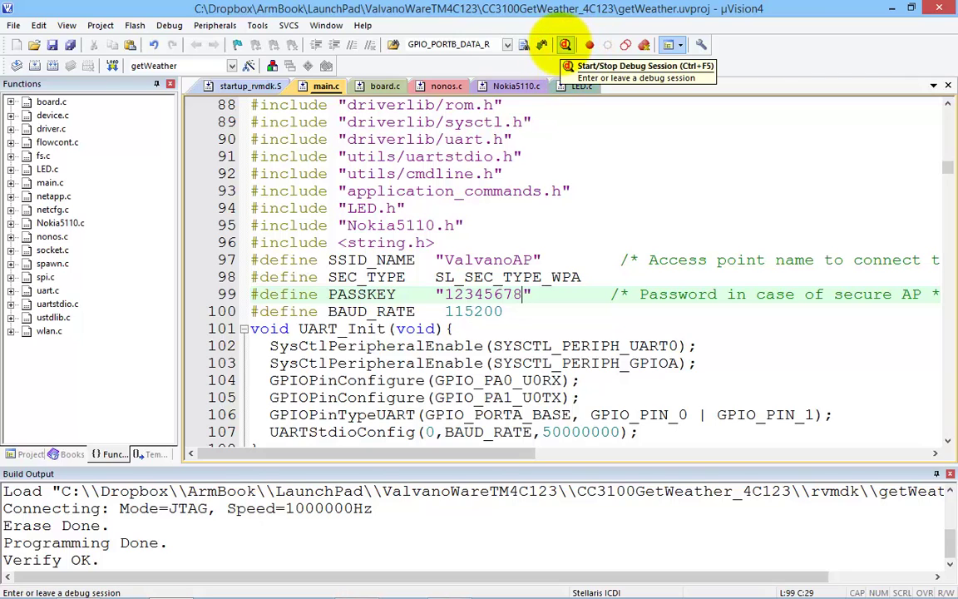
# Step: Start a debug session, dismiss the evaluation notice, and float and enlarge Memory 1
pyautogui.click(564, 45)
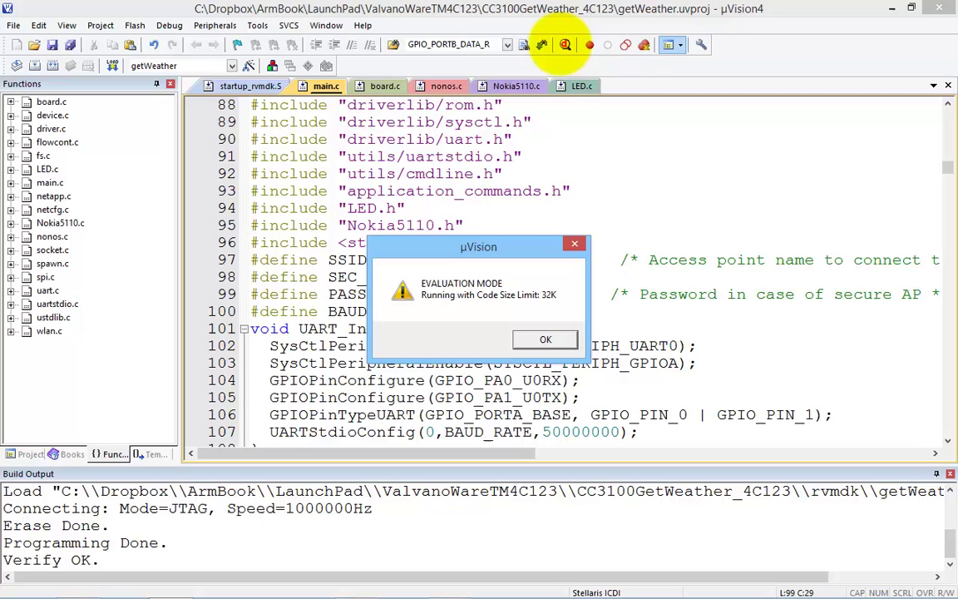
pyautogui.click(546, 339)
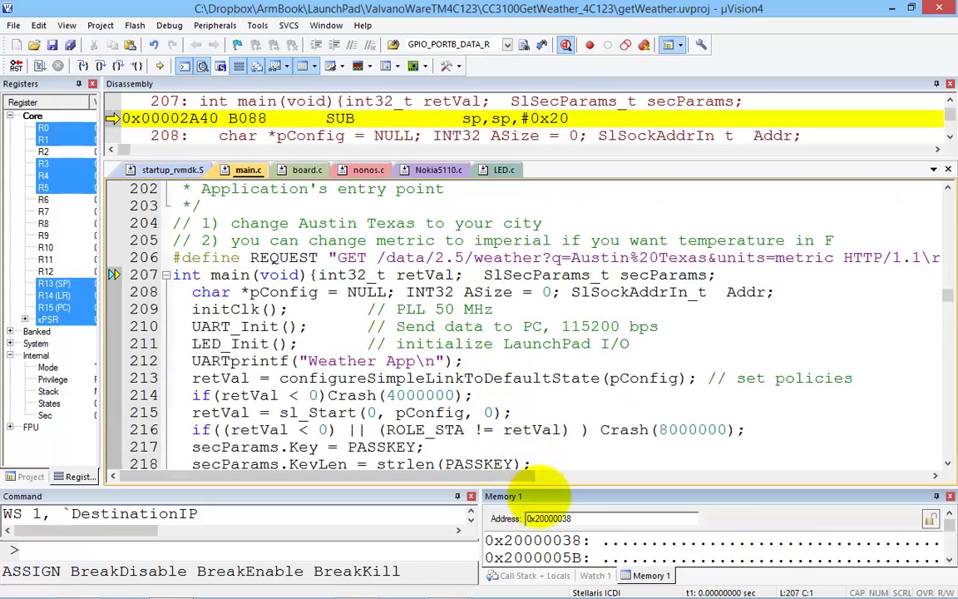
pyautogui.moveTo(540, 496); pyautogui.dragTo(331, 275)
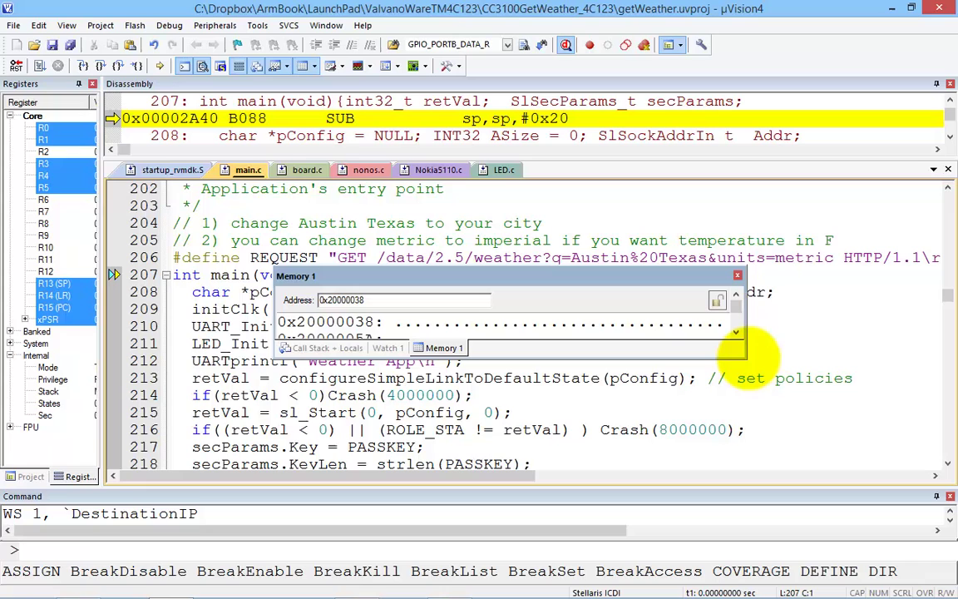
pyautogui.moveTo(748, 356); pyautogui.dragTo(810, 490)
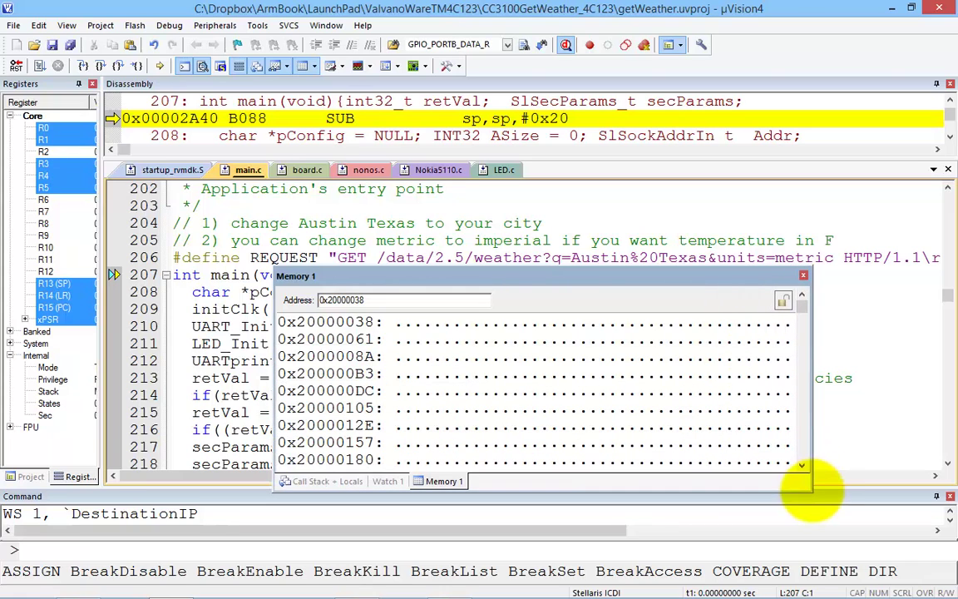
# Step: Run getWeather and reposition and widen the memory view to show the weather JSON at 0x20000038
pyautogui.click(38, 66)
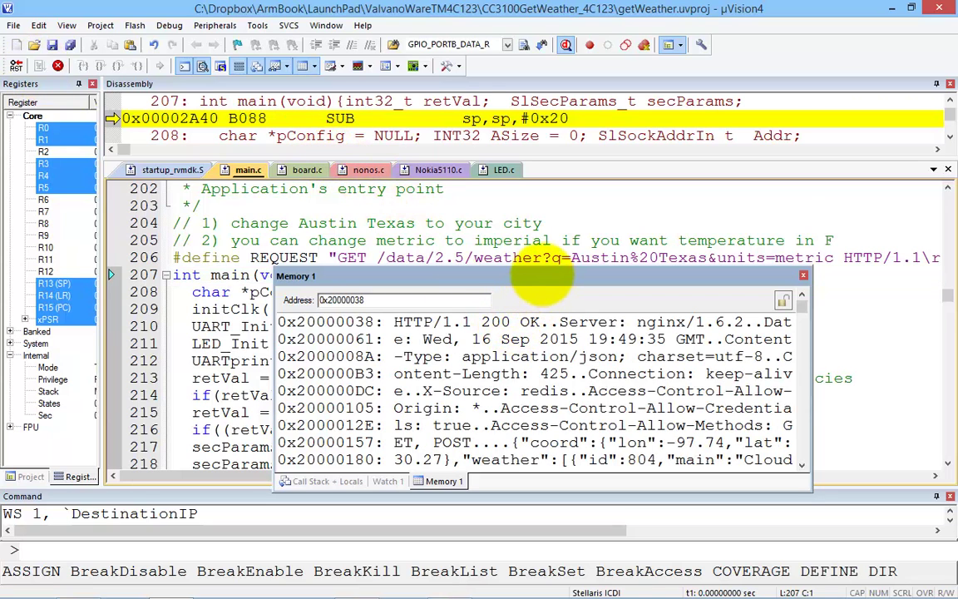
pyautogui.moveTo(540, 278); pyautogui.dragTo(480, 233)
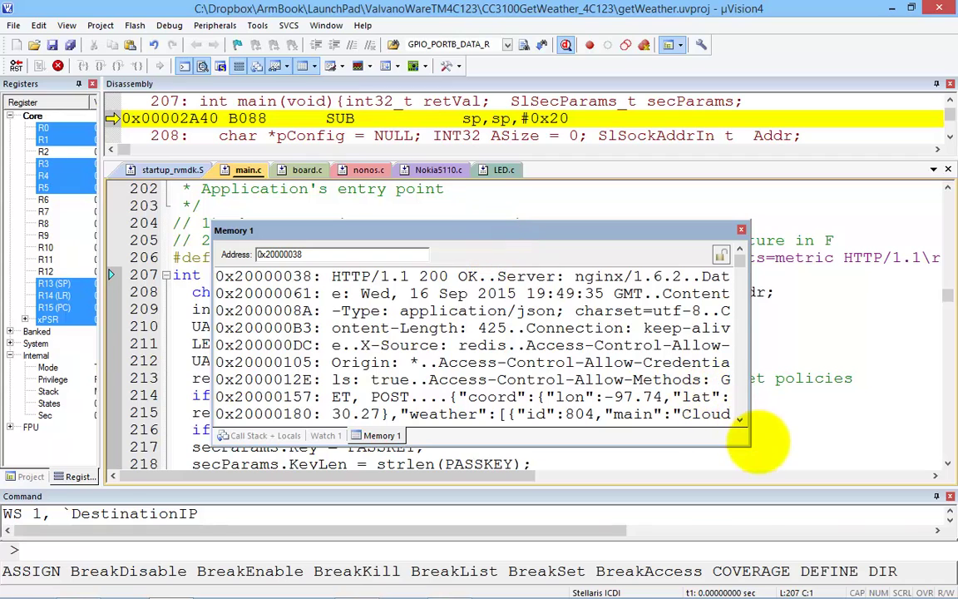
pyautogui.moveTo(747, 443); pyautogui.dragTo(885, 494)
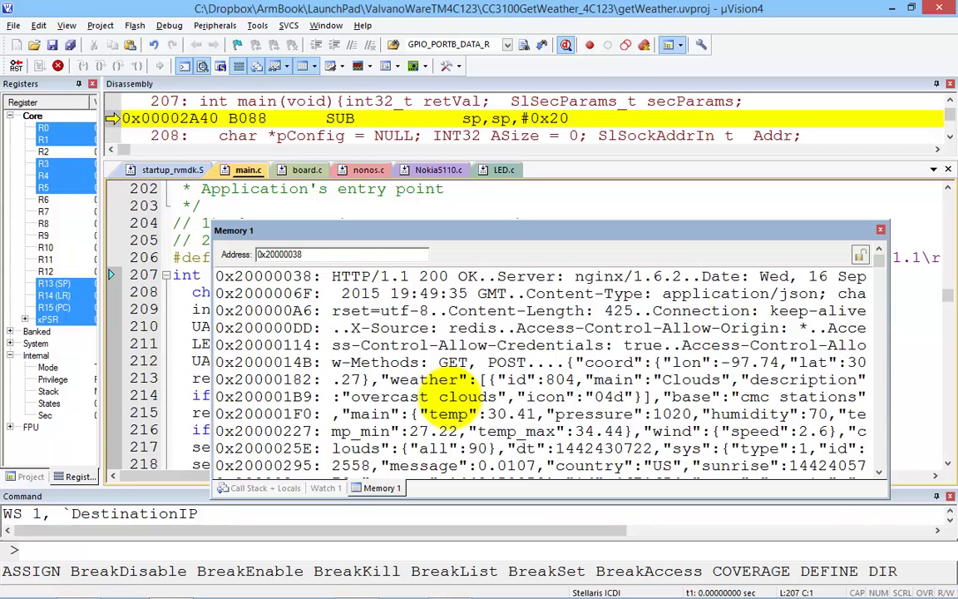
# Step: Switch to Virtual Router Manager to see peer 192.168.137.46 connected to ValvanoAP
pyautogui.hotkey('alt', 'Tab')
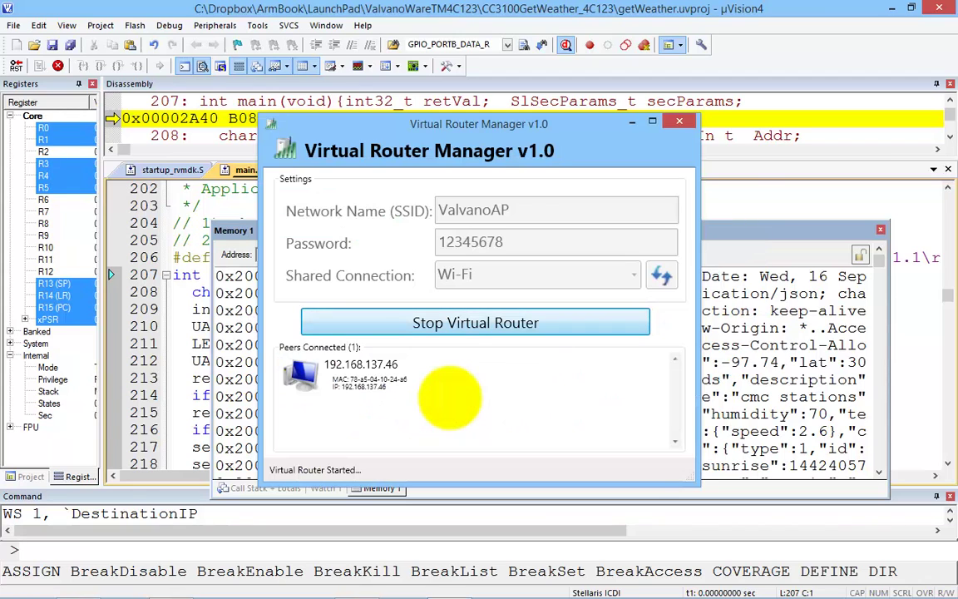